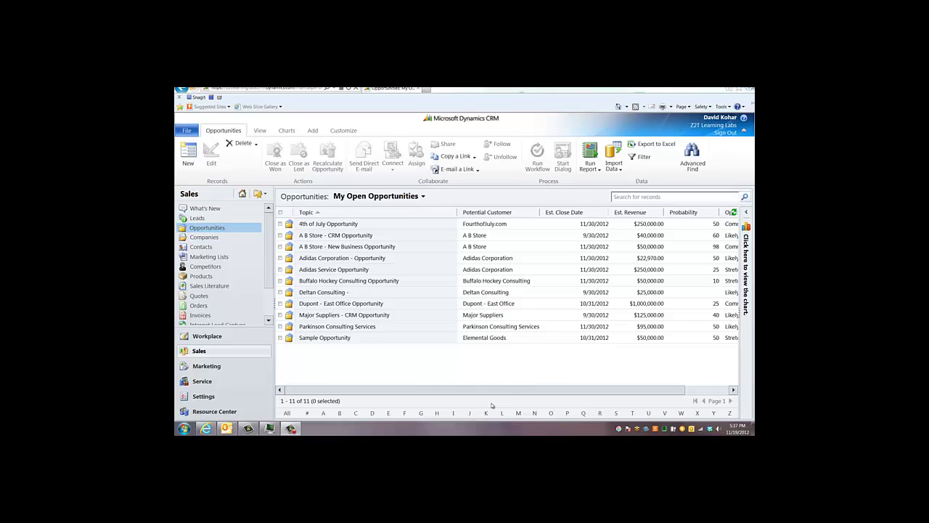
# Open the A B Store - New Business Opportunity record and examine the available Sales Stage options
pyautogui.click(429, 250)
pyautogui.doubleClick(429, 250)
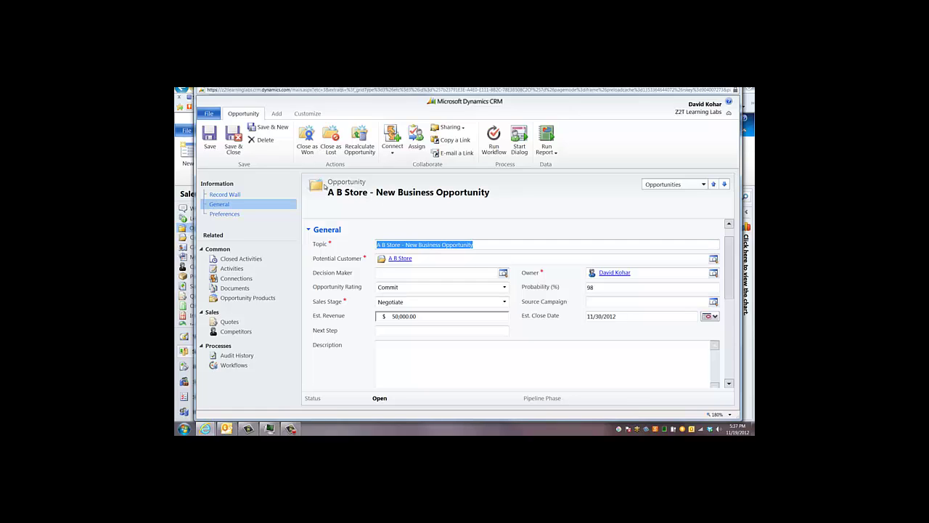
pyautogui.click(505, 301)
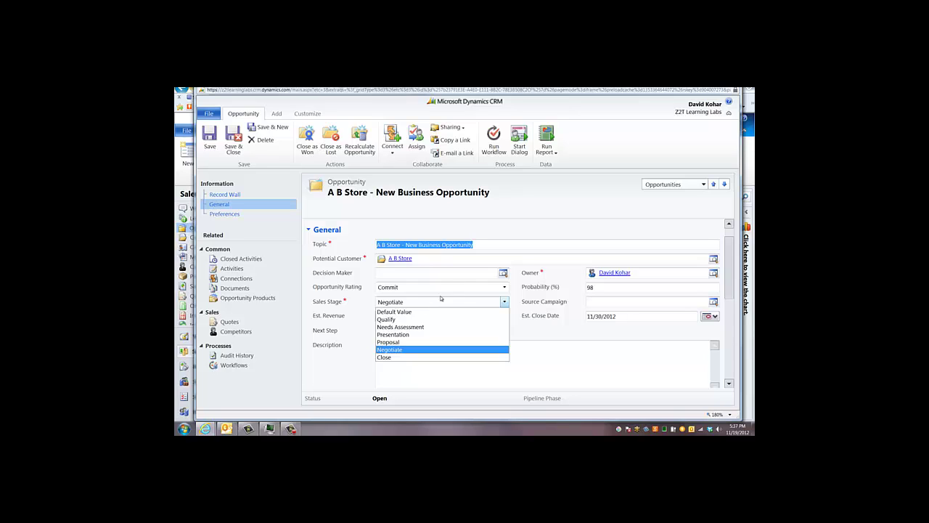
pyautogui.click(575, 206)
# From the Opportunity form editor, create a Sales Stage Date field of type Date and Time with the Date Only format
pyautogui.click(307, 114)
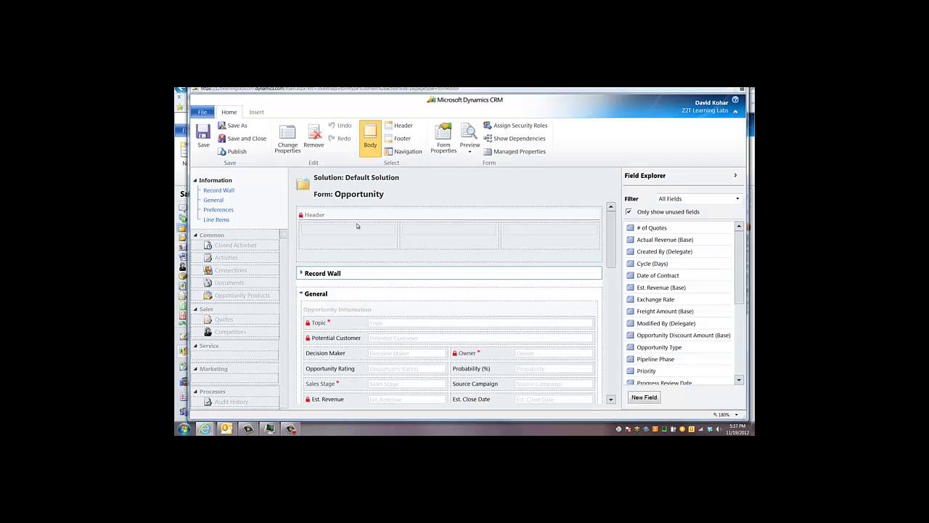
pyautogui.click(643, 398)
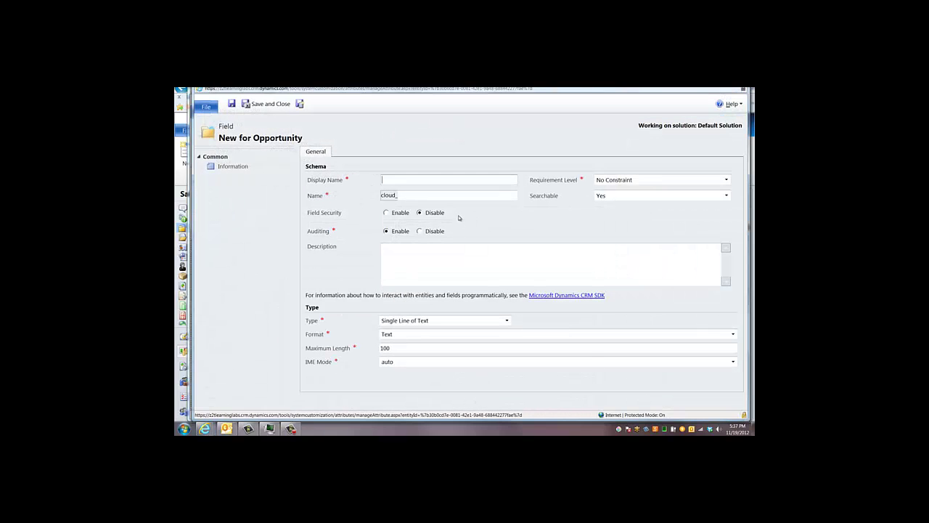
pyautogui.write('Sales Statge Date')
pyautogui.click(439, 324)
pyautogui.click(439, 392)
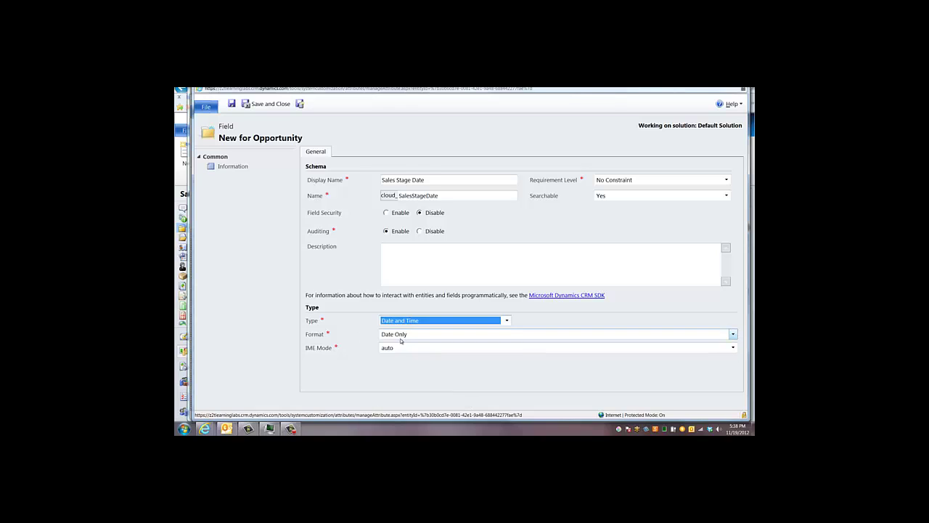
pyautogui.click(274, 107)
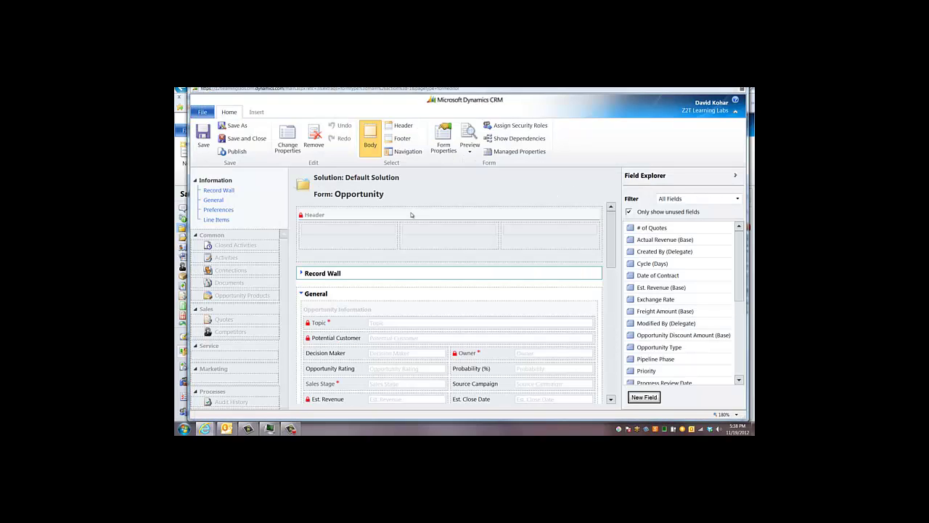
# Place the custom Sales Stage Date field in the empty cell beside Next Step on the Opportunity form and publish the changes
pyautogui.click(610, 399)
pyautogui.click(611, 398)
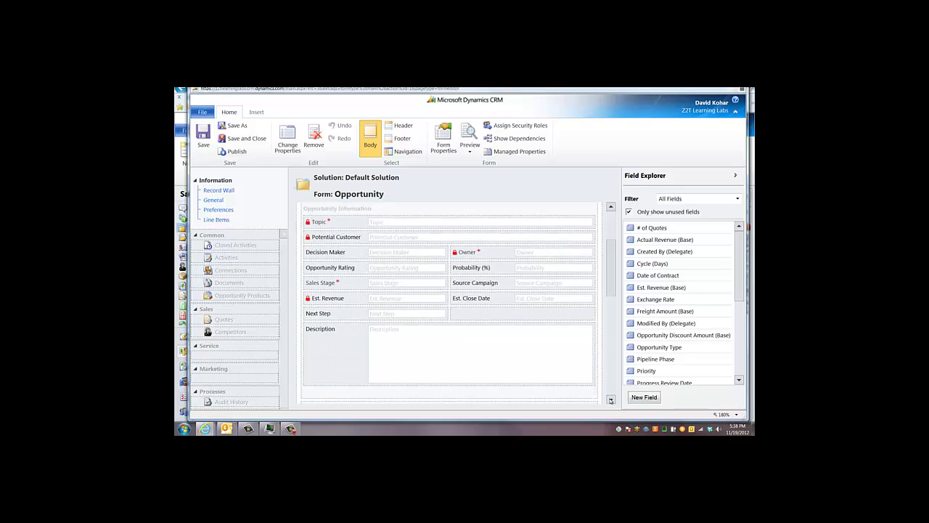
pyautogui.click(469, 317)
pyautogui.click(708, 199)
pyautogui.click(704, 216)
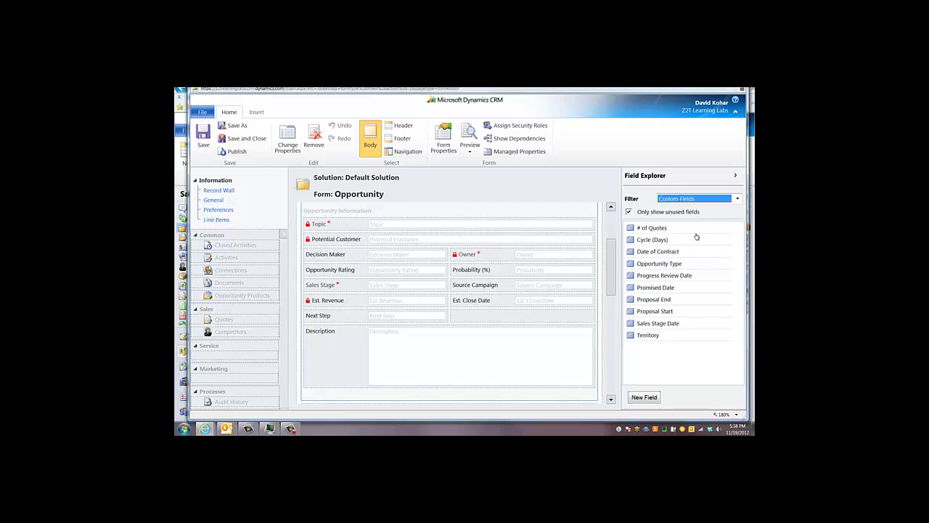
pyautogui.moveTo(681, 328); pyautogui.dragTo(535, 315)
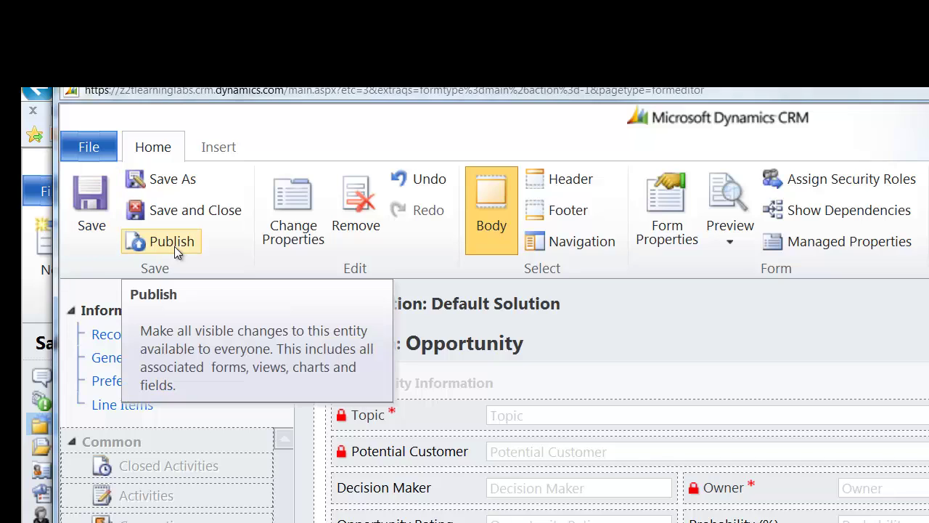
pyautogui.click(174, 246)
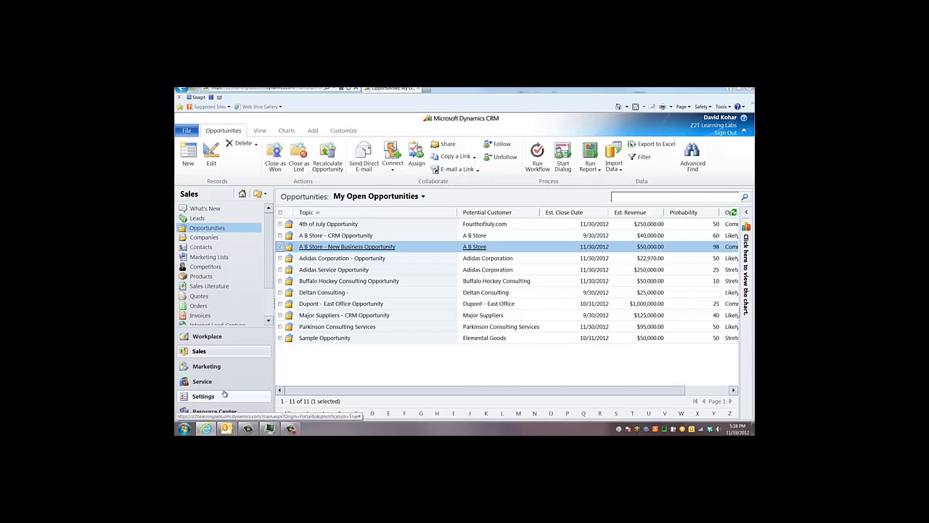
# Start a new process in the Process Center settings and name it "Opportunity: Capture Sales Stage Date"
pyautogui.click(225, 396)
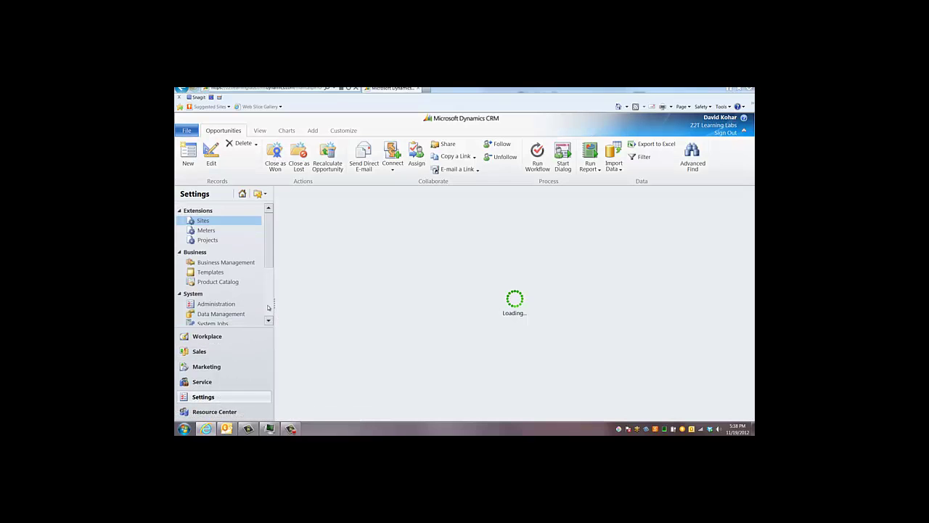
pyautogui.scroll(-3, 268, 307)
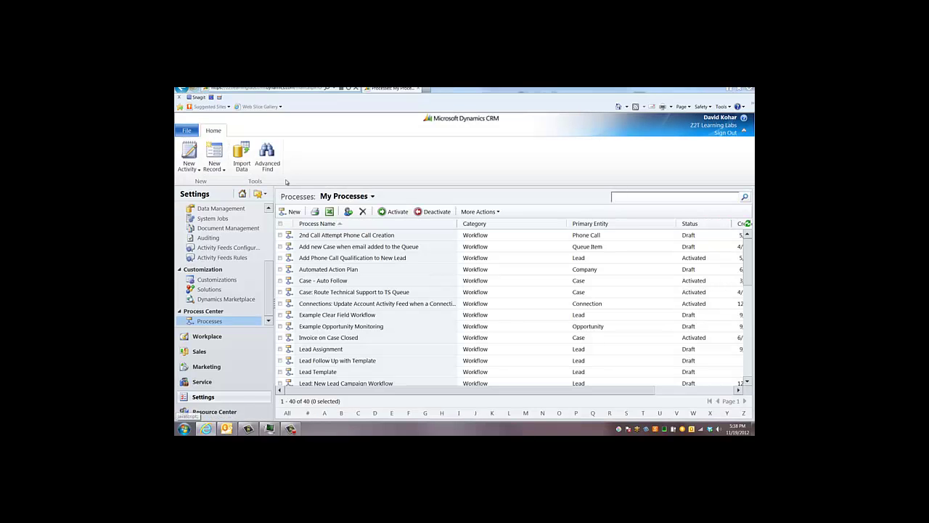
pyautogui.click(290, 212)
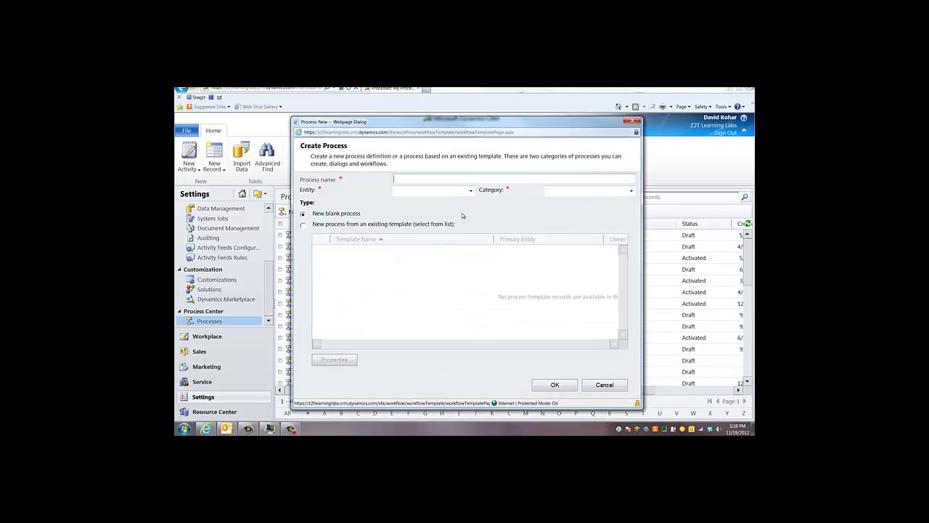
pyautogui.write('Opportunity')
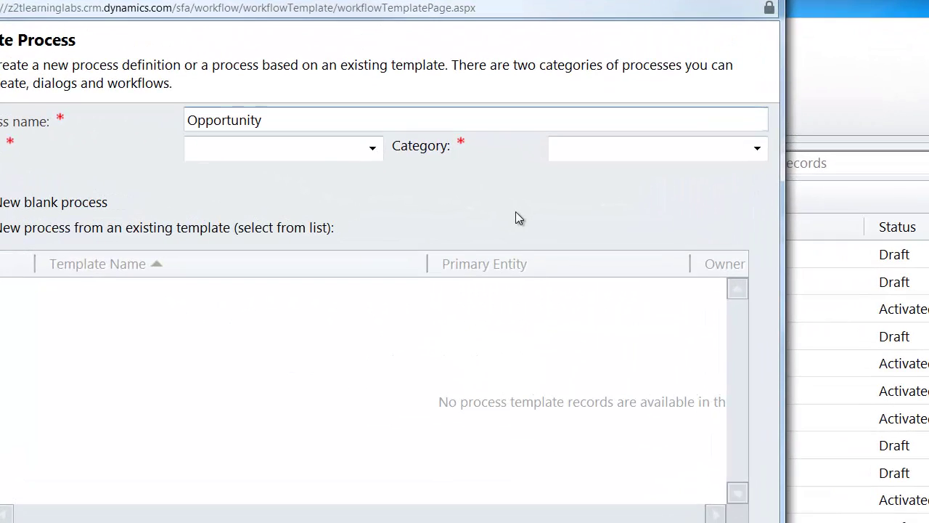
pyautogui.write(':  Capture Sales S')
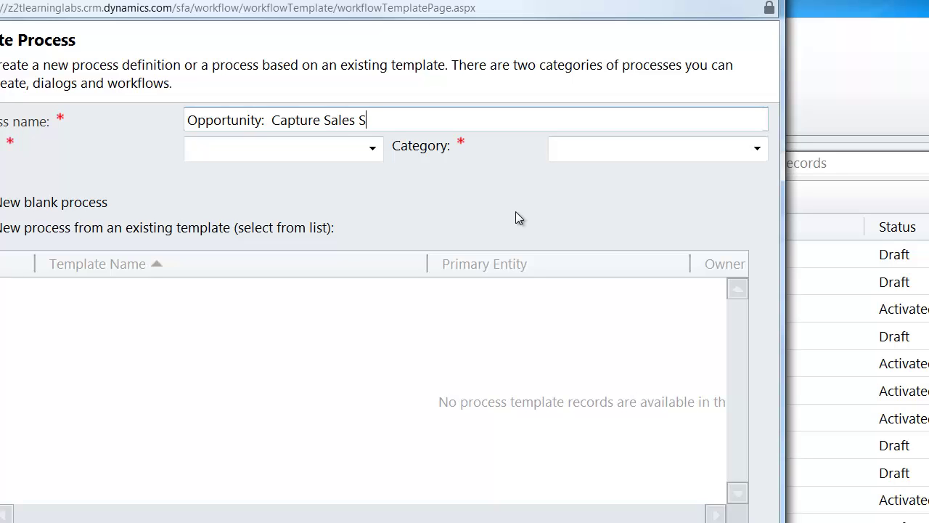
pyautogui.write('tage Date')
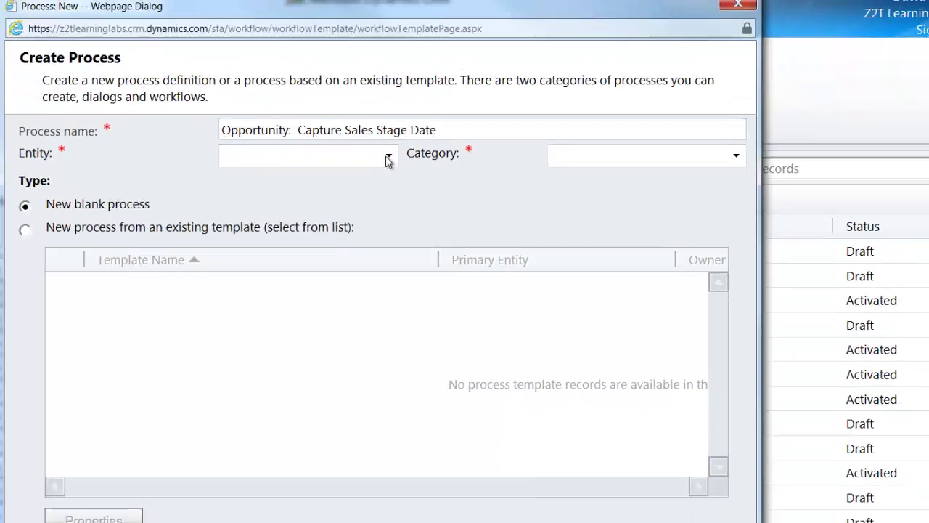
# Set the blank process's entity to Opportunity and its category to Workflow, and create it
pyautogui.click(371, 147)
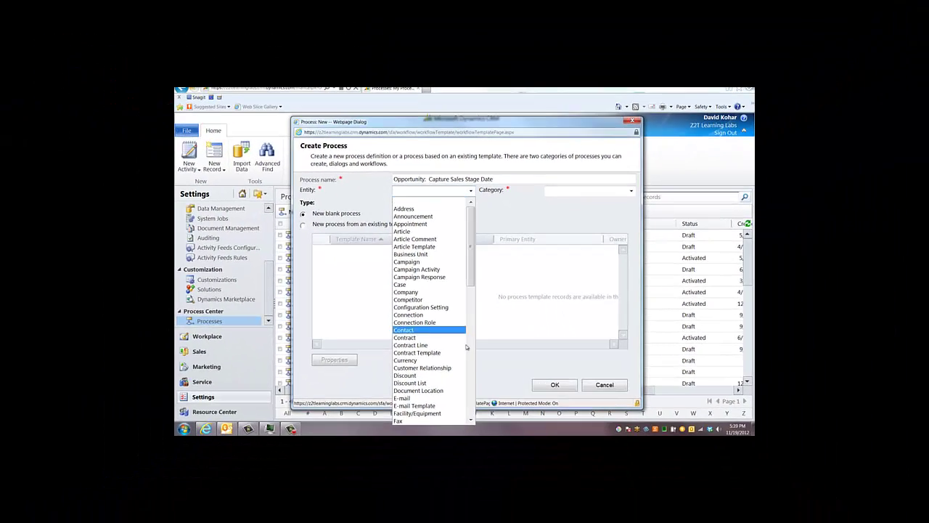
pyautogui.click(471, 356)
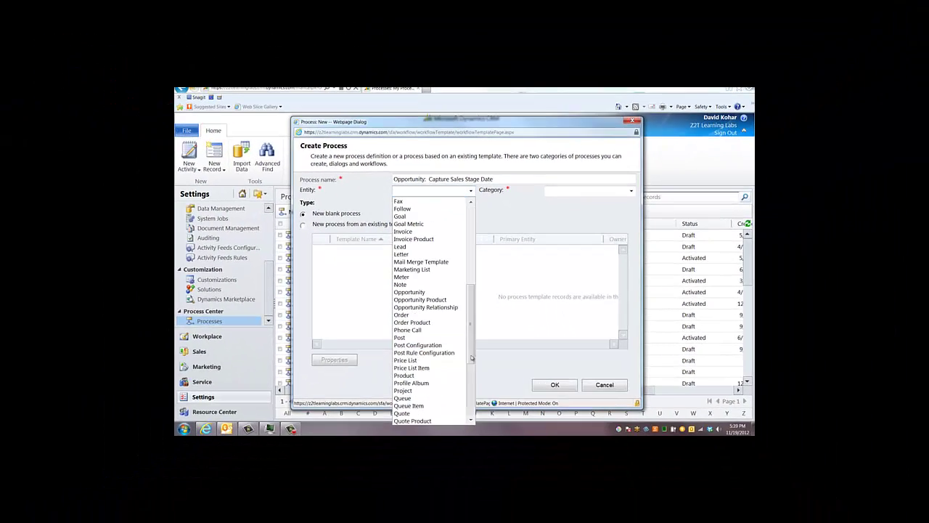
pyautogui.click(438, 292)
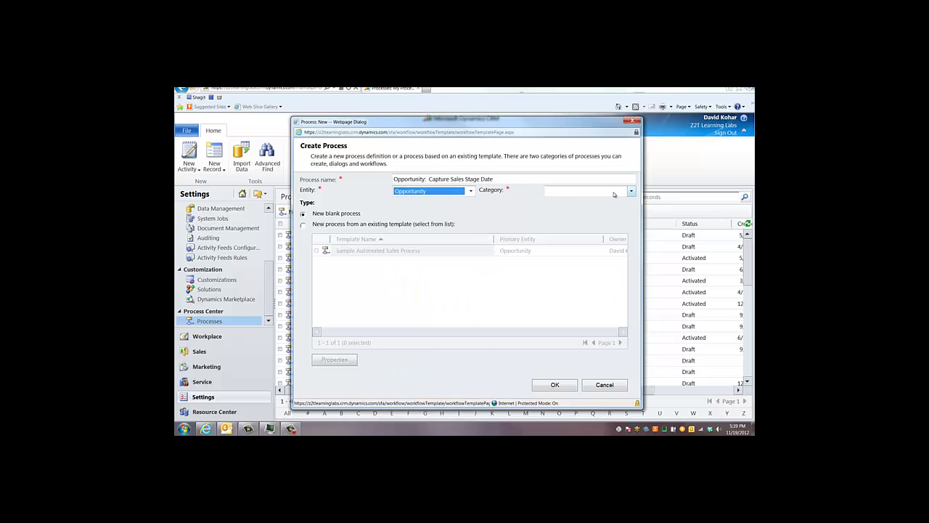
pyautogui.click(614, 194)
pyautogui.click(603, 220)
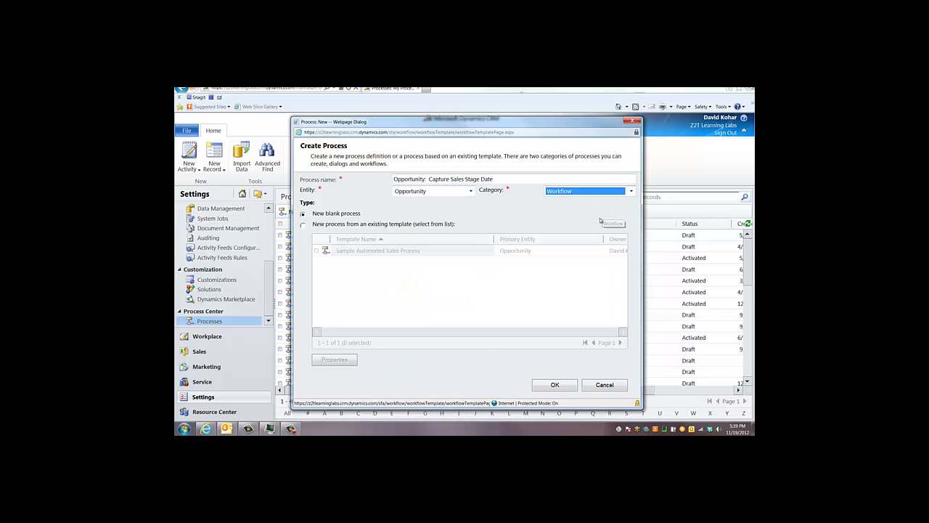
pyautogui.click(552, 385)
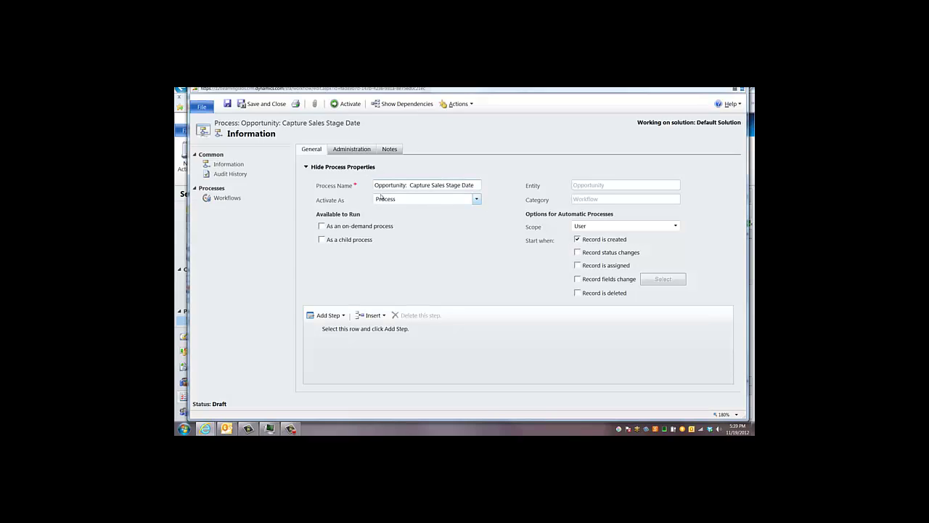
# Set the workflow scope to Organization and make it also start when the Sales Stage field changes
pyautogui.click(625, 228)
pyautogui.click(637, 259)
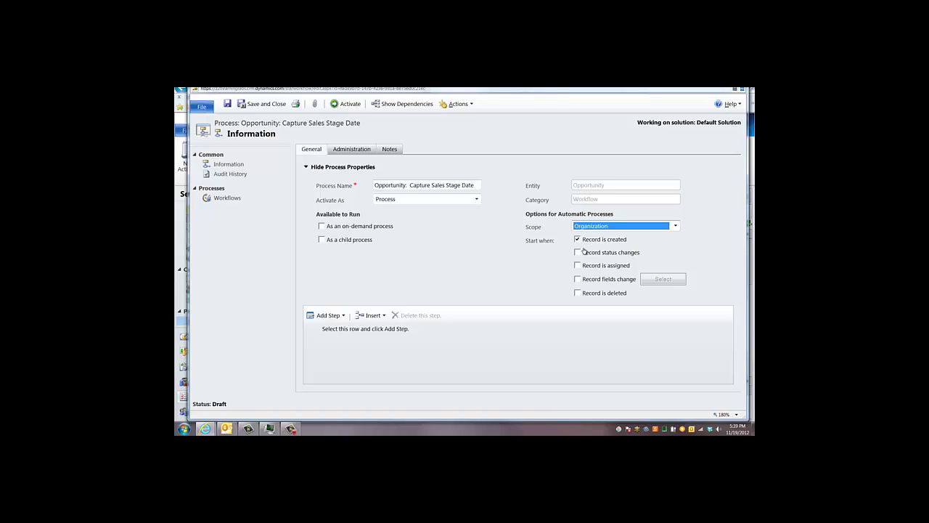
pyautogui.click(577, 279)
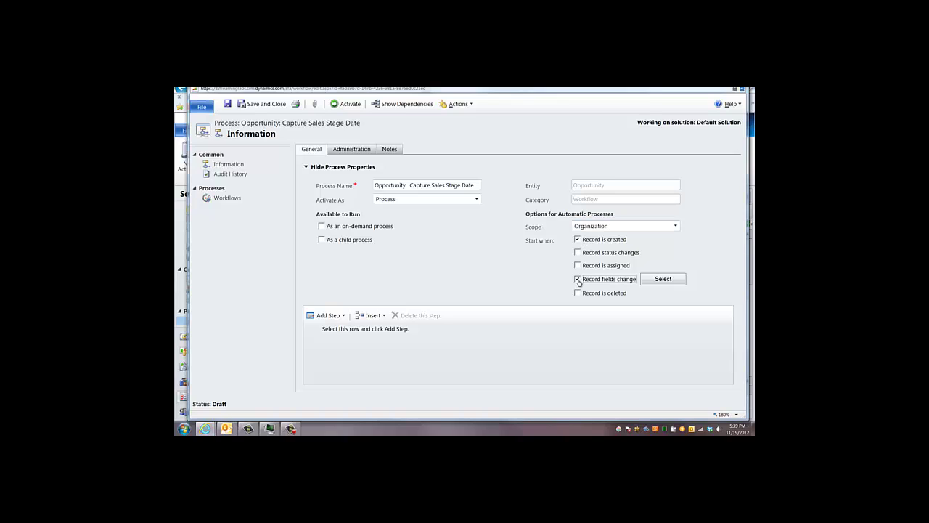
pyautogui.click(661, 280)
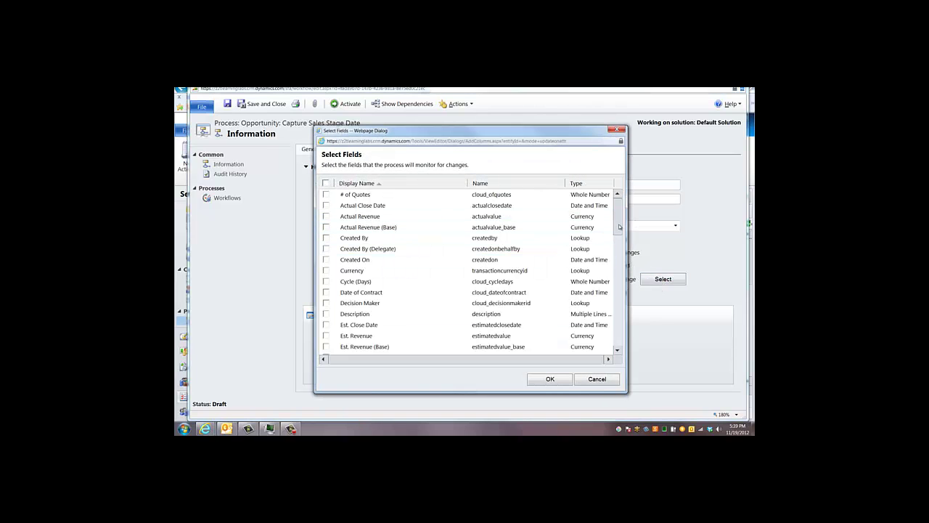
pyautogui.moveTo(620, 226); pyautogui.dragTo(613, 331)
pyautogui.click(347, 207)
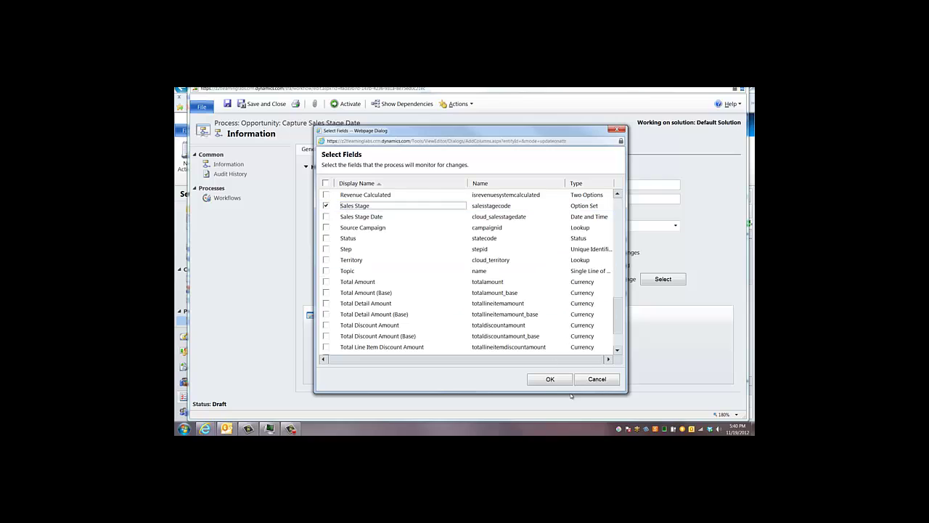
pyautogui.click(549, 378)
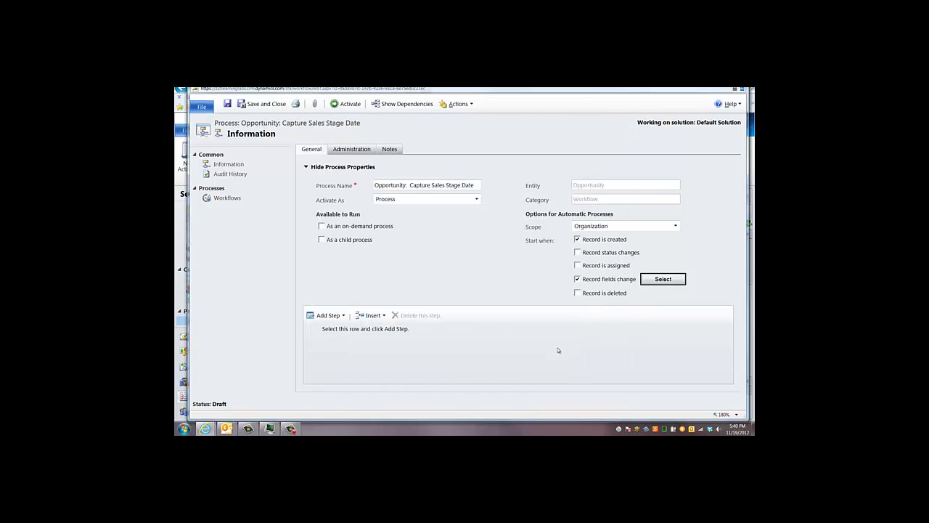
# Add an Update Record step for the Opportunity with the description "Update Sales Stage Date"
pyautogui.click(343, 317)
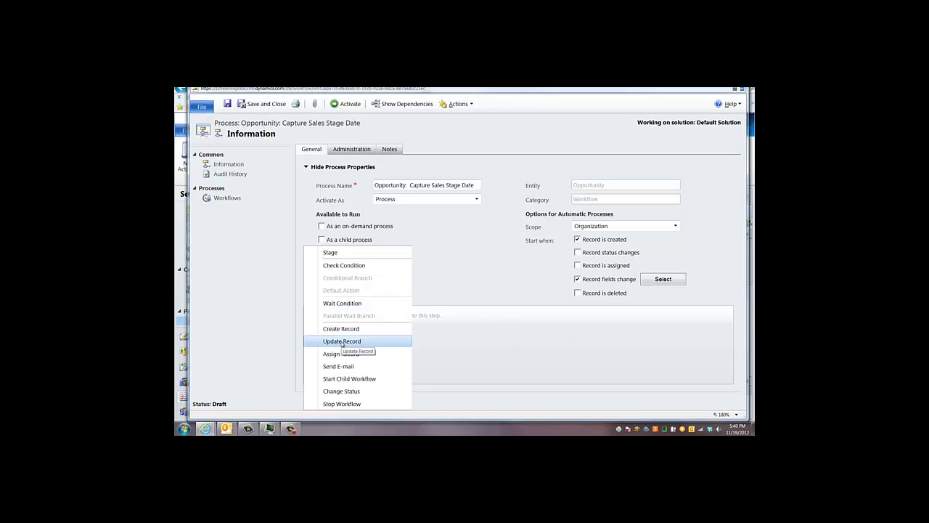
pyautogui.click(341, 342)
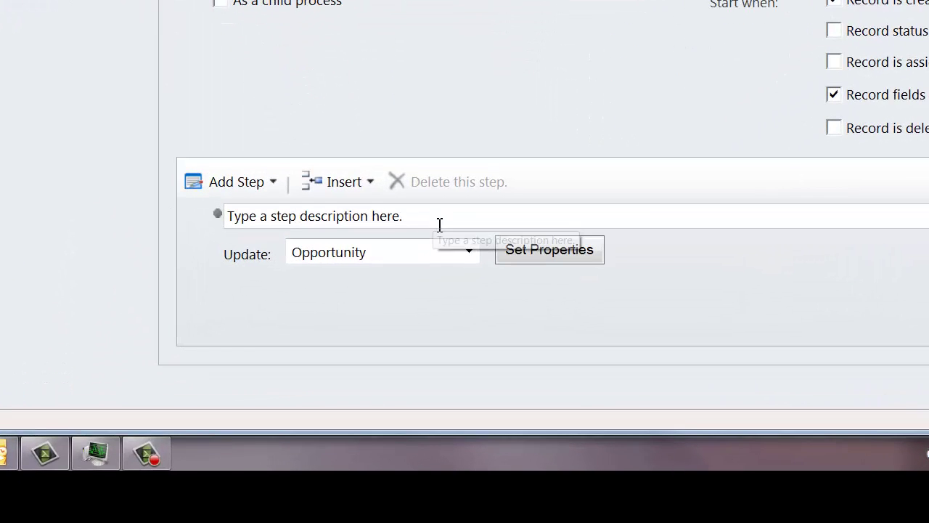
pyautogui.click(412, 327)
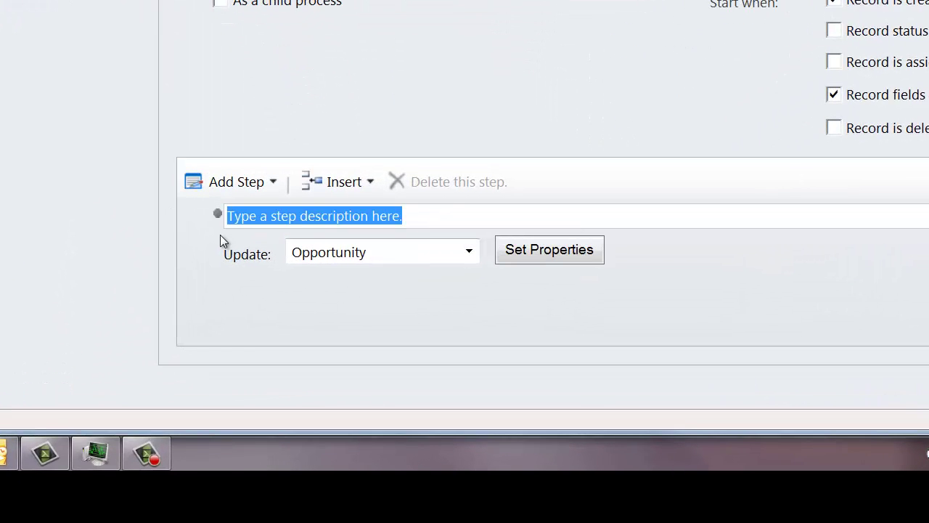
pyautogui.write('Update Sales Stage DSa')
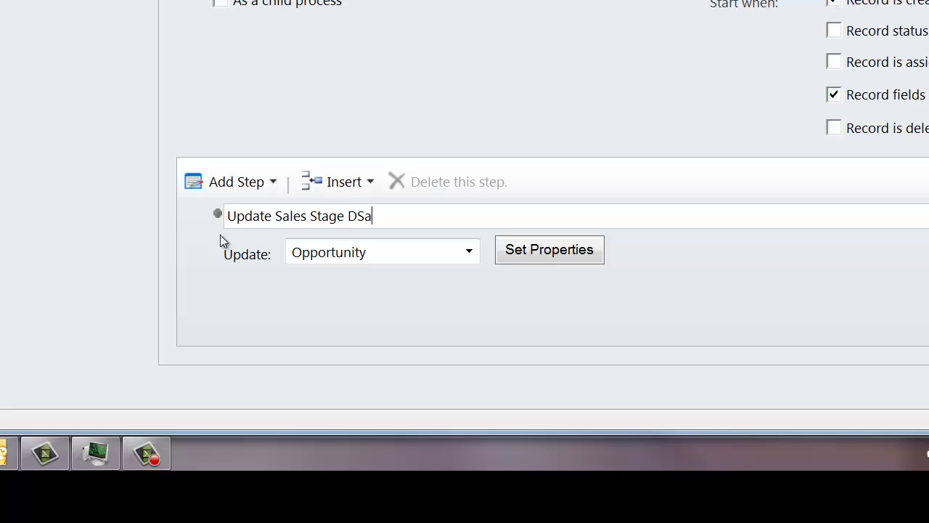
pyautogui.press('BackSpace')
pyautogui.press('BackSpace')
pyautogui.write('ate')
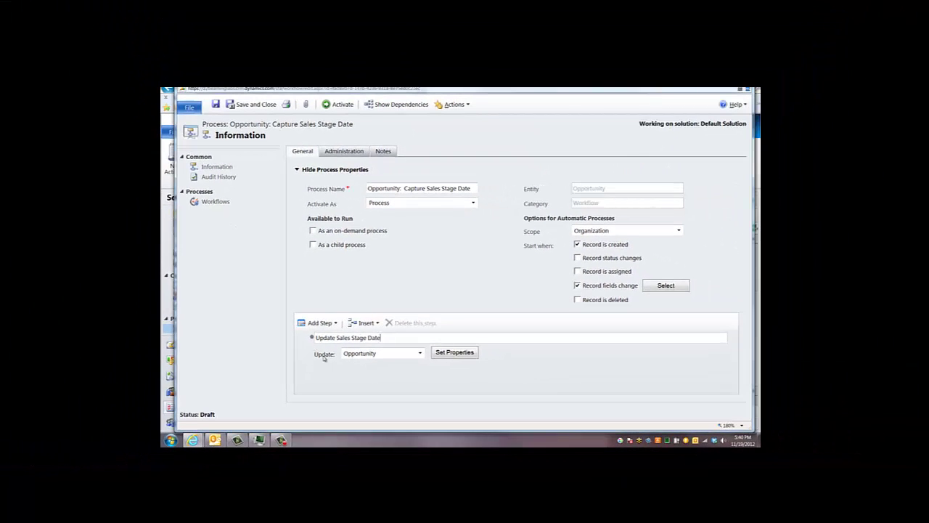
# Set the update step's Sales Stage Date to the Opportunity's Modified On dynamic value, and save the step properties
pyautogui.click(466, 353)
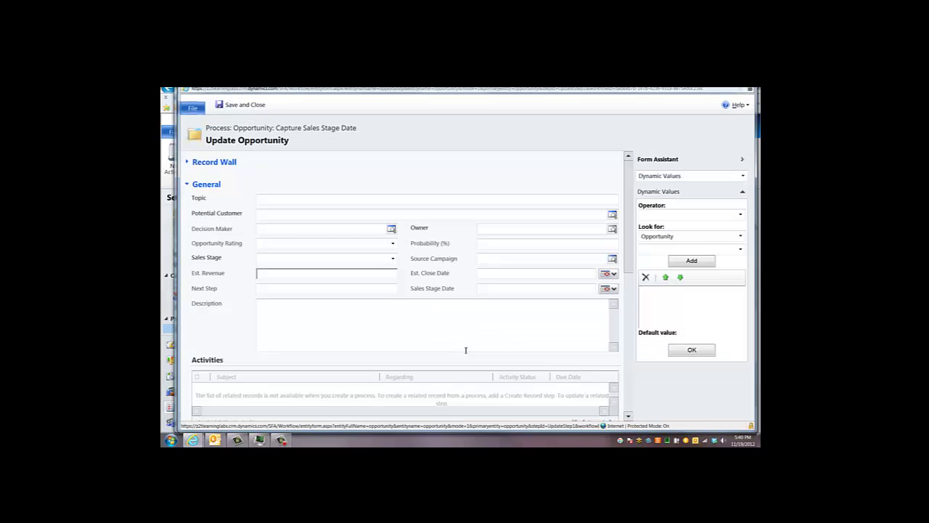
pyautogui.click(490, 289)
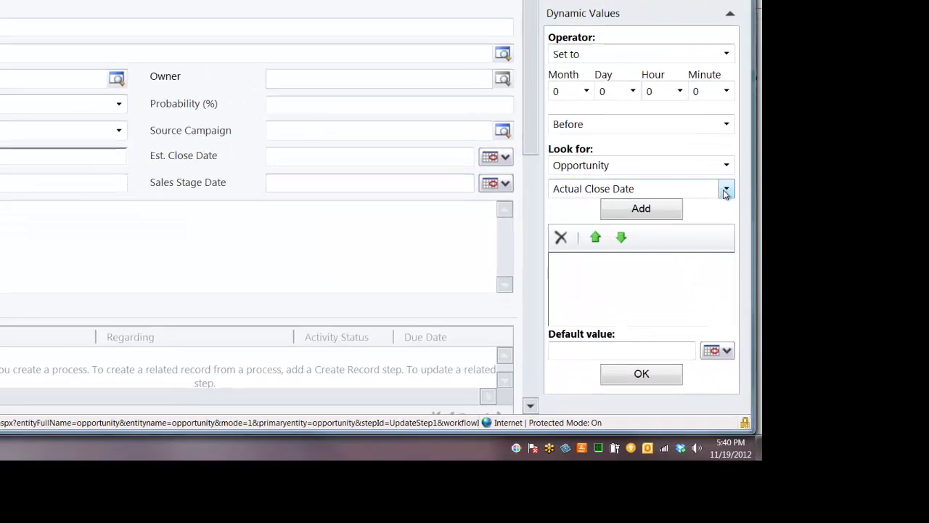
pyautogui.click(738, 280)
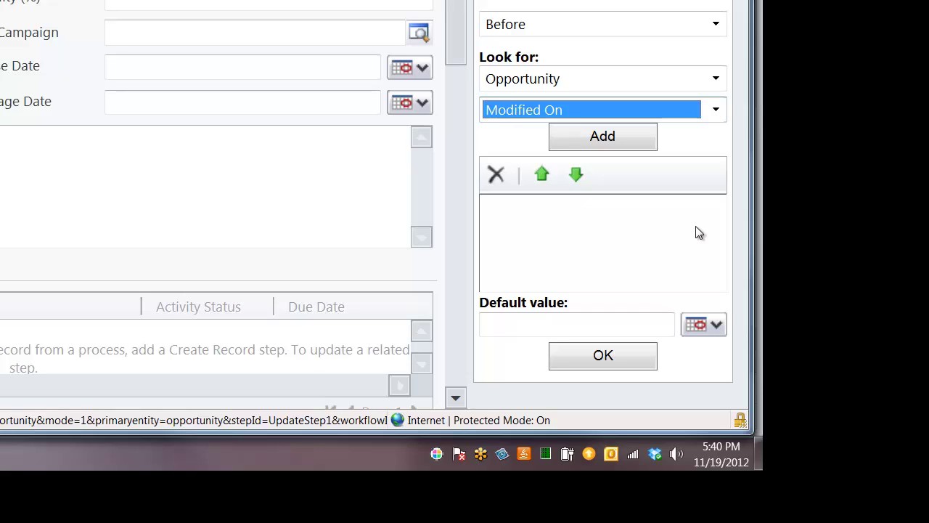
pyautogui.click(606, 142)
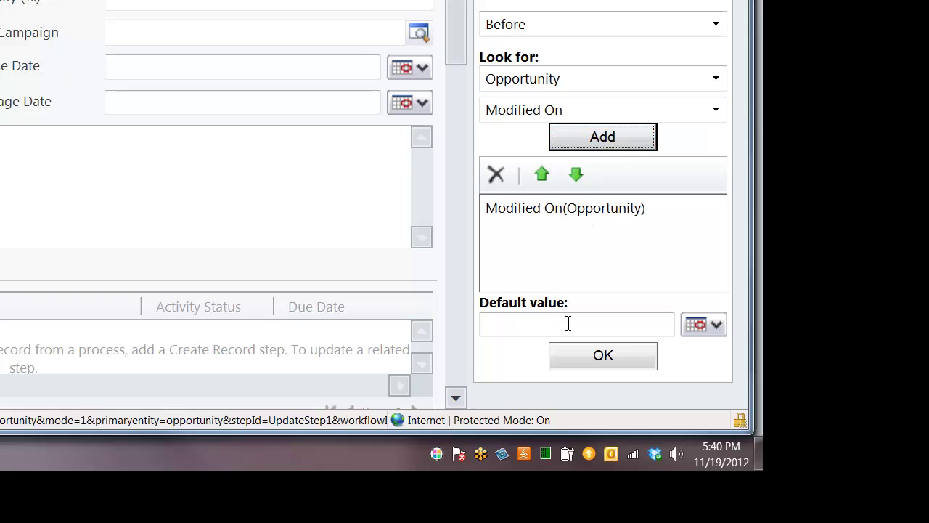
pyautogui.click(592, 356)
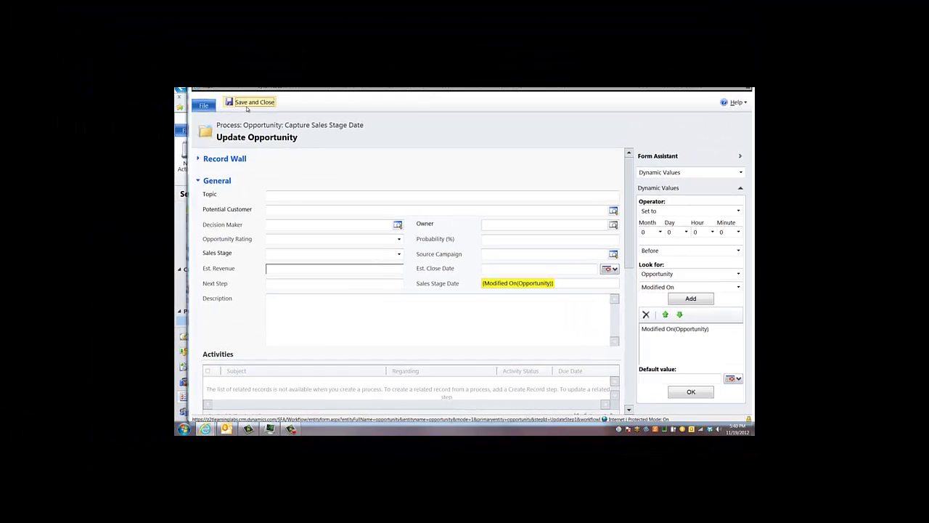
pyautogui.click(251, 103)
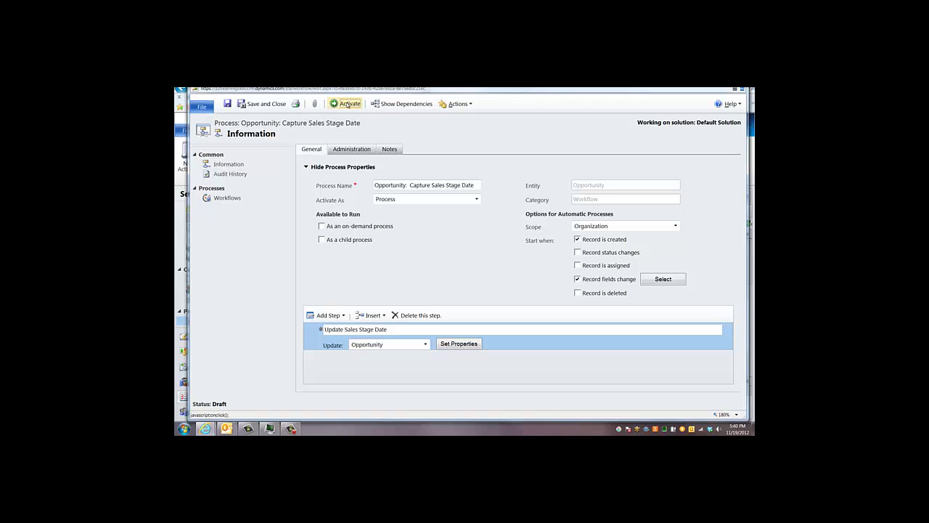
# Activate the Opportunity: Capture Sales Stage Date workflow and close its window
pyautogui.click(348, 103)
pyautogui.click(505, 325)
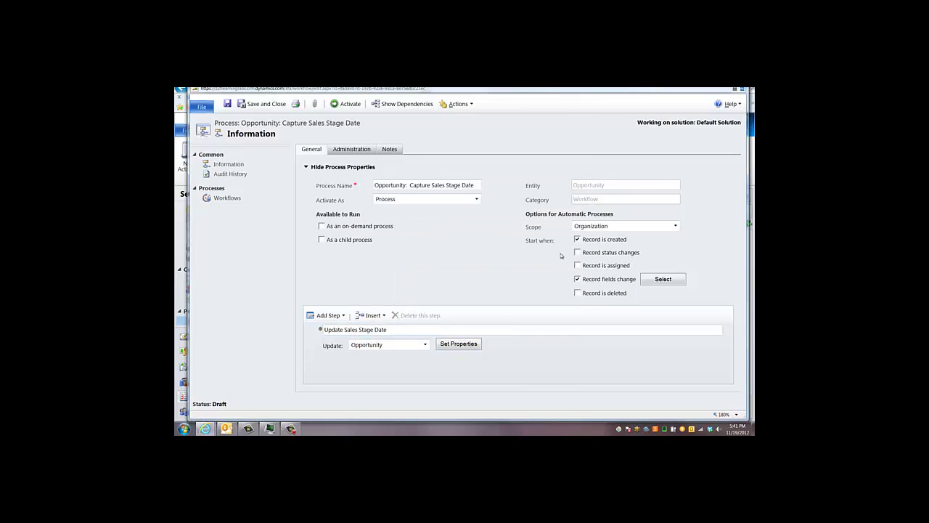
pyautogui.hotkey('alt', 'F4')
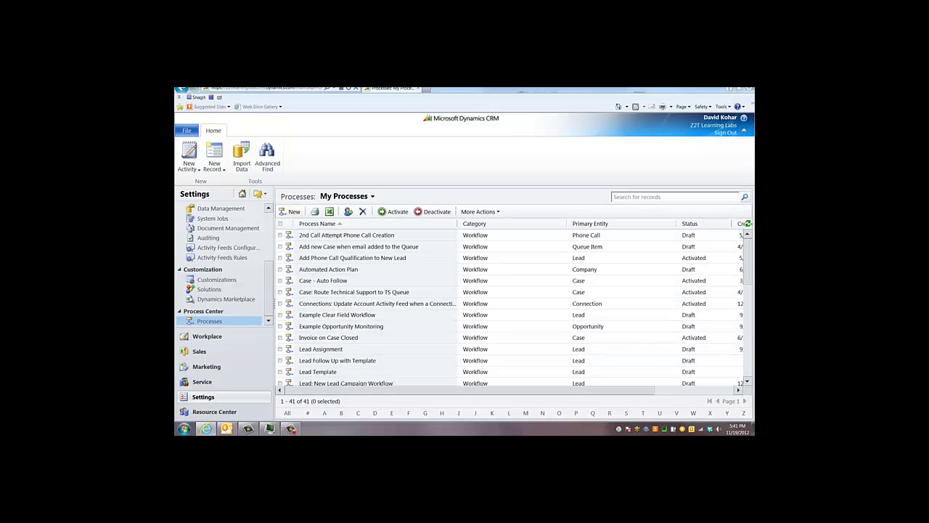
# Open the A B Store - CRM Opportunity from the sales opportunities, set its Sales Stage to Needs Assessment, and save and close it
pyautogui.click(202, 351)
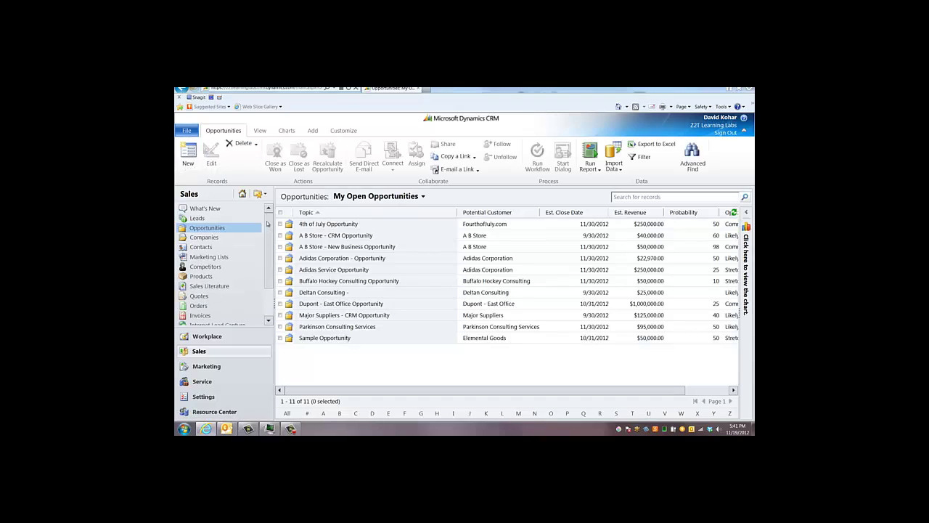
pyautogui.click(230, 228)
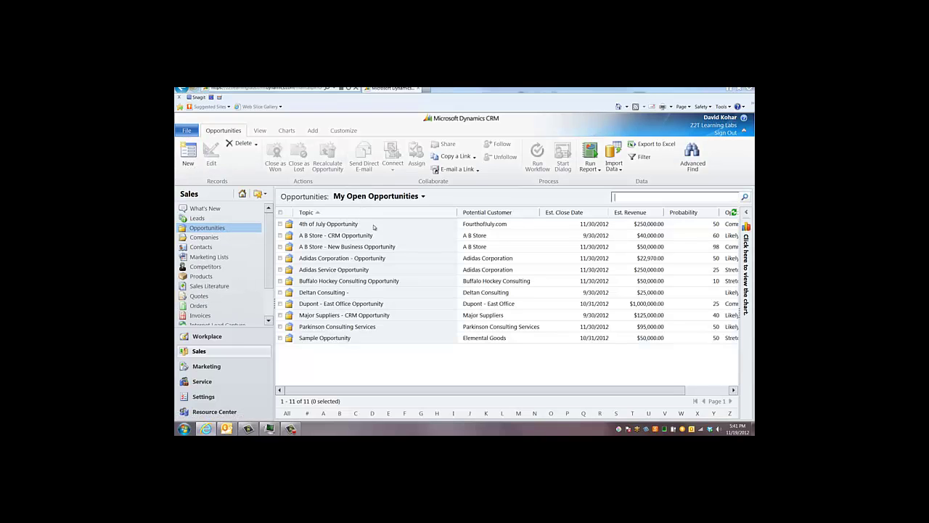
pyautogui.doubleClick(418, 235)
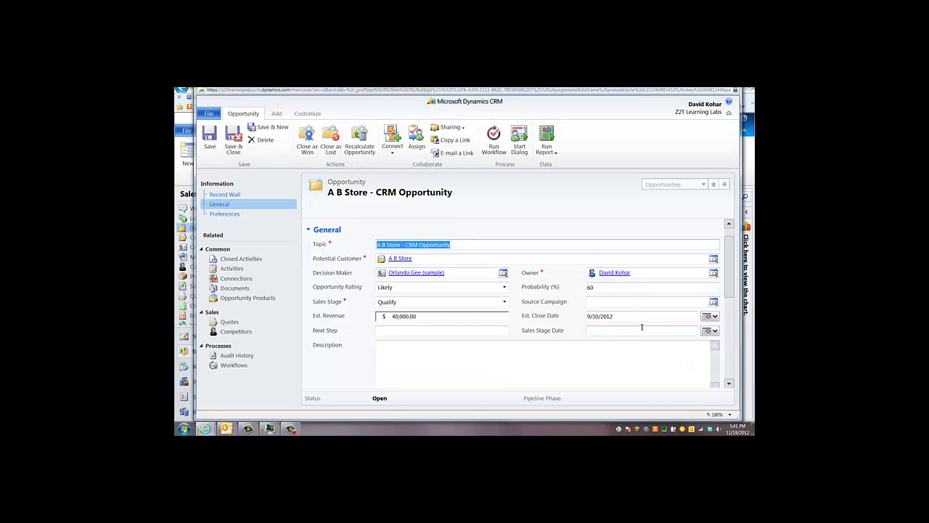
pyautogui.click(439, 302)
pyautogui.click(428, 325)
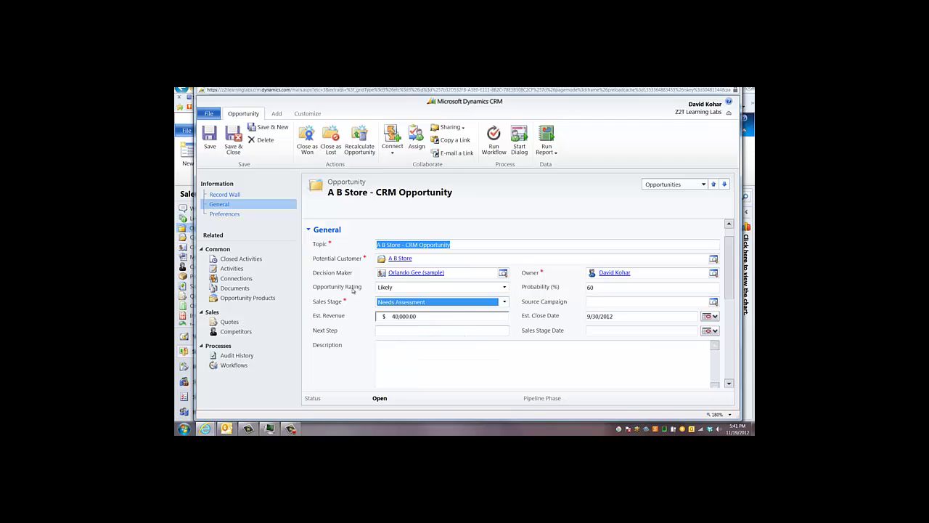
pyautogui.click(234, 149)
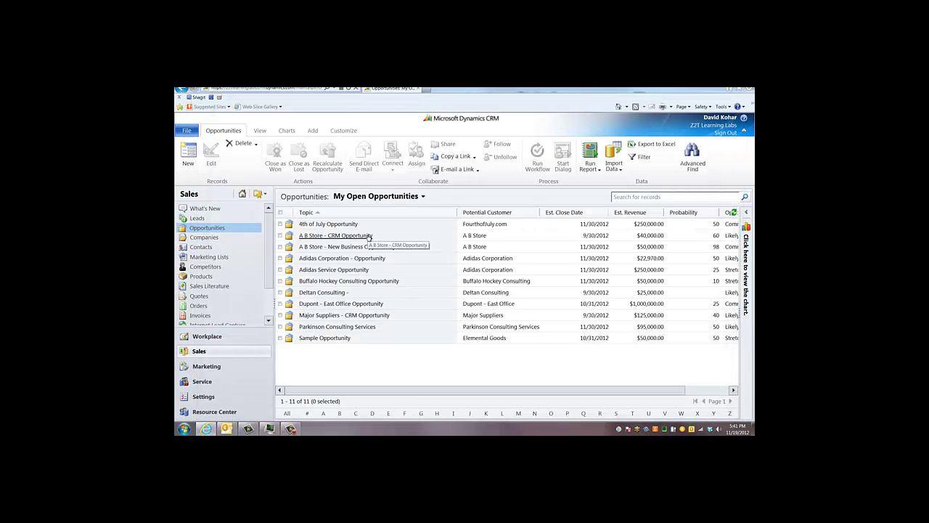
# Reopen the A B Store - CRM Opportunity to check its Sales Stage Date field, and close it
pyautogui.doubleClick(440, 240)
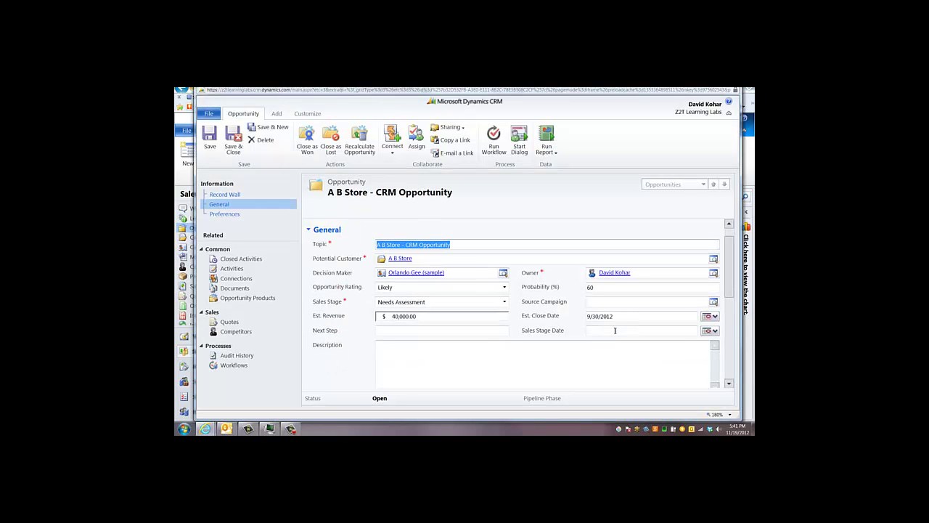
pyautogui.click(615, 330)
pyautogui.hotkey('alt', 'F4')
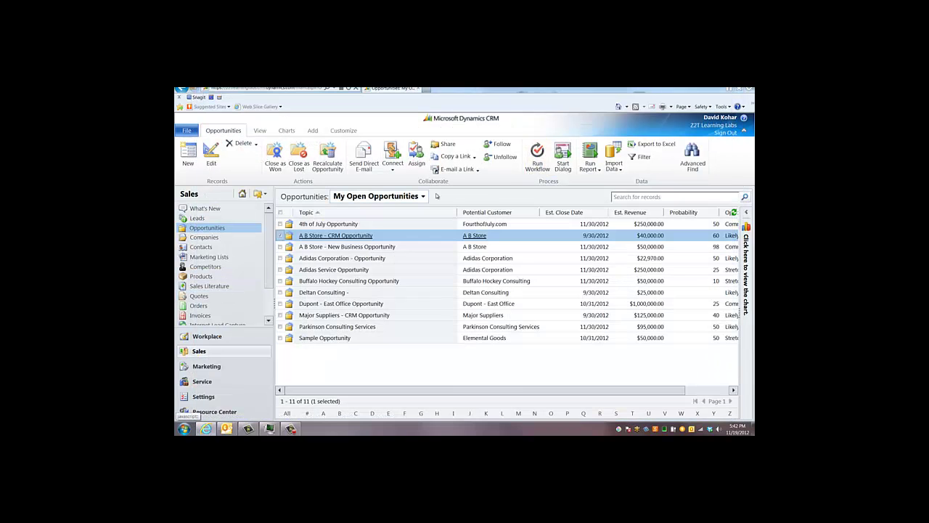
# Add the Sales Stage and Sales Stage Date columns to the My Open Opportunities view, save it and publish the entity
pyautogui.click(709, 393)
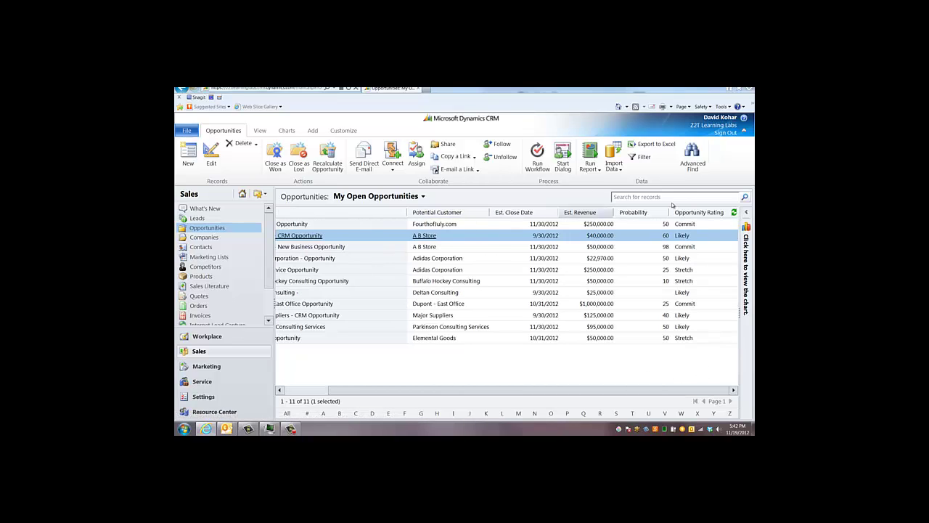
pyautogui.click(342, 132)
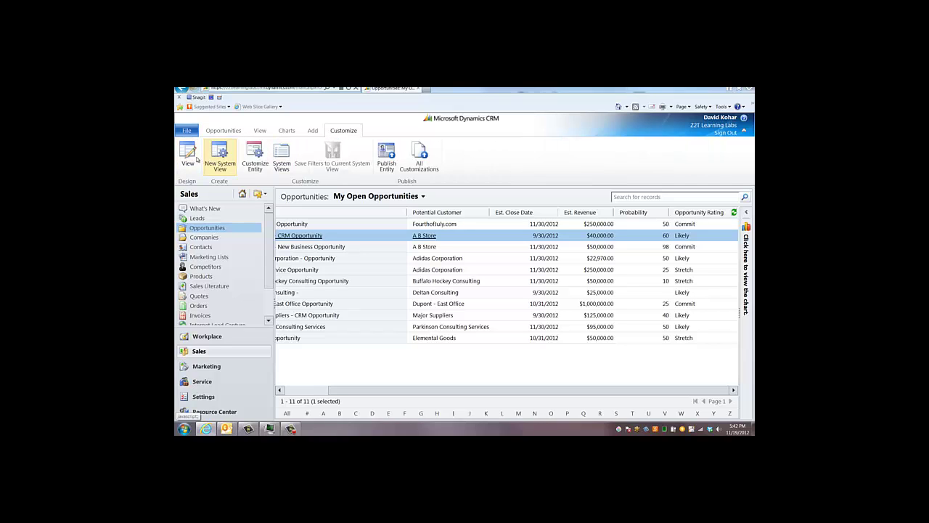
pyautogui.click(220, 154)
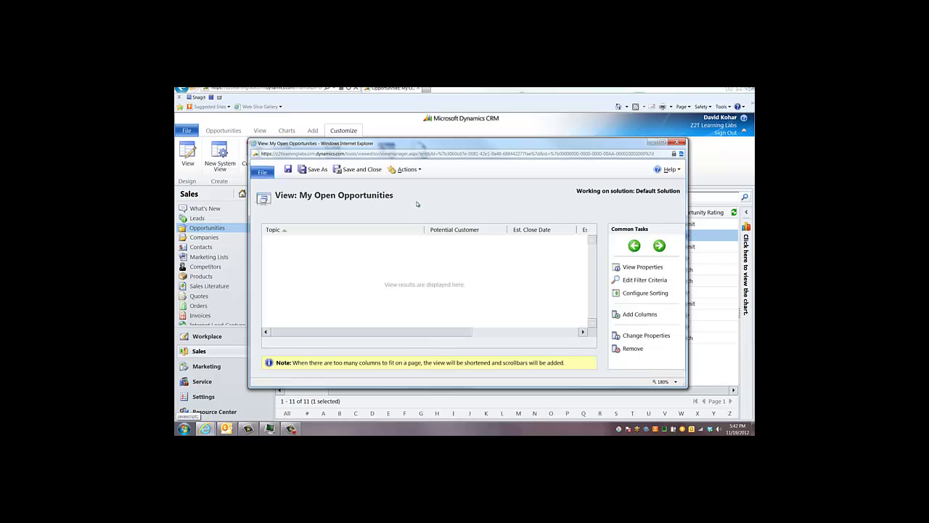
pyautogui.click(635, 314)
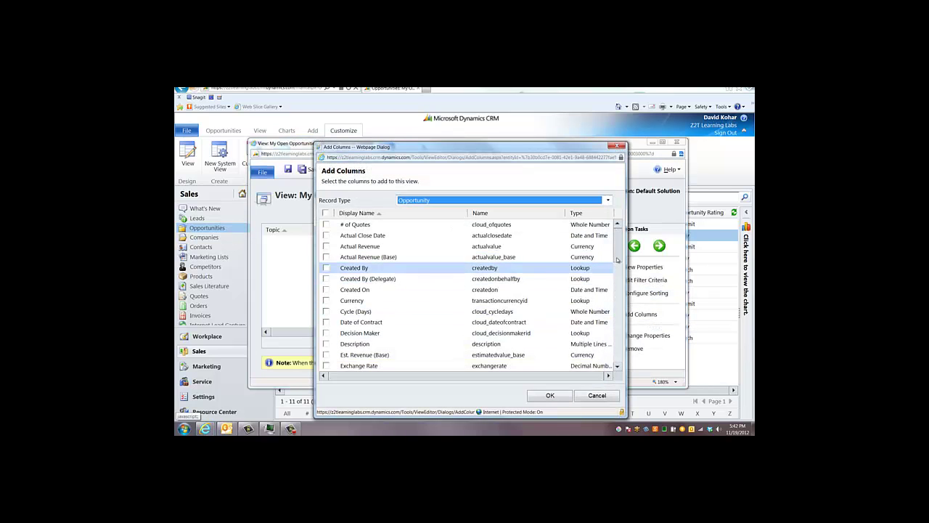
pyautogui.moveTo(618, 256); pyautogui.dragTo(614, 328)
pyautogui.click(325, 300)
pyautogui.click(326, 311)
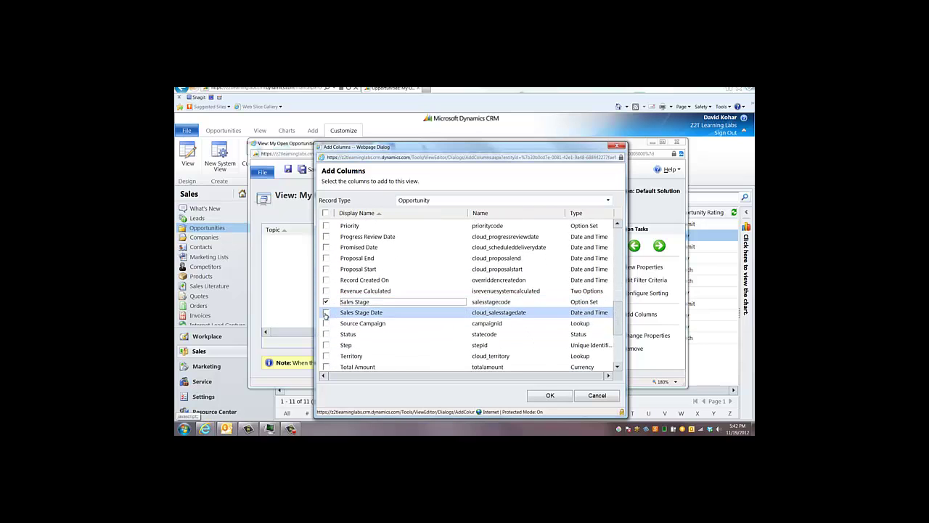
pyautogui.click(550, 395)
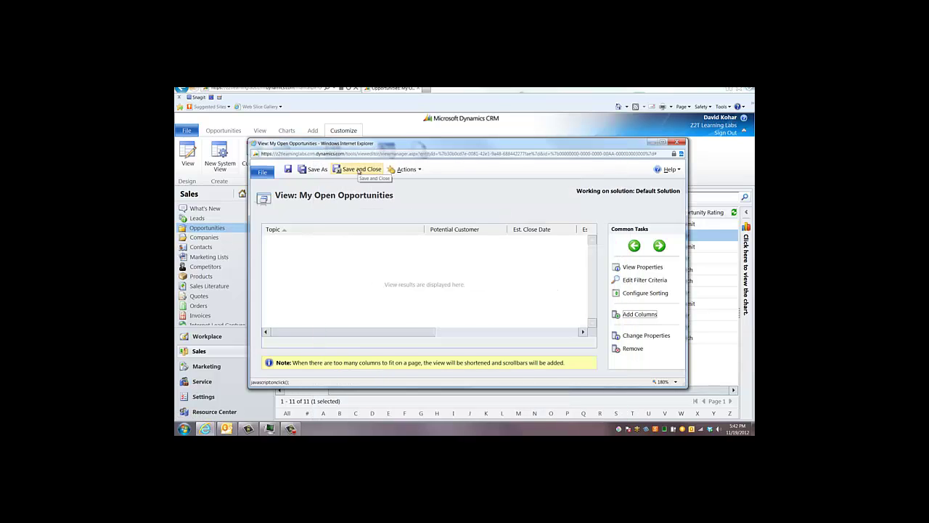
pyautogui.click(360, 170)
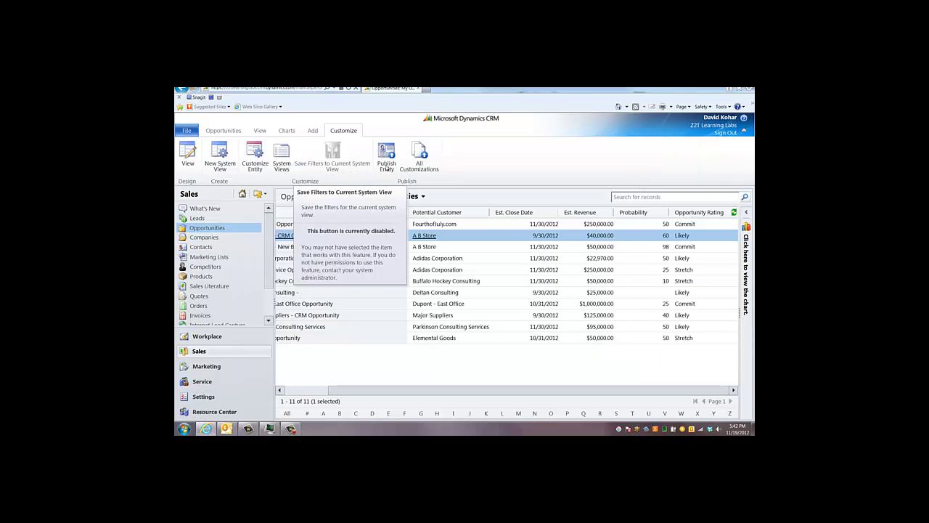
pyautogui.click(387, 162)
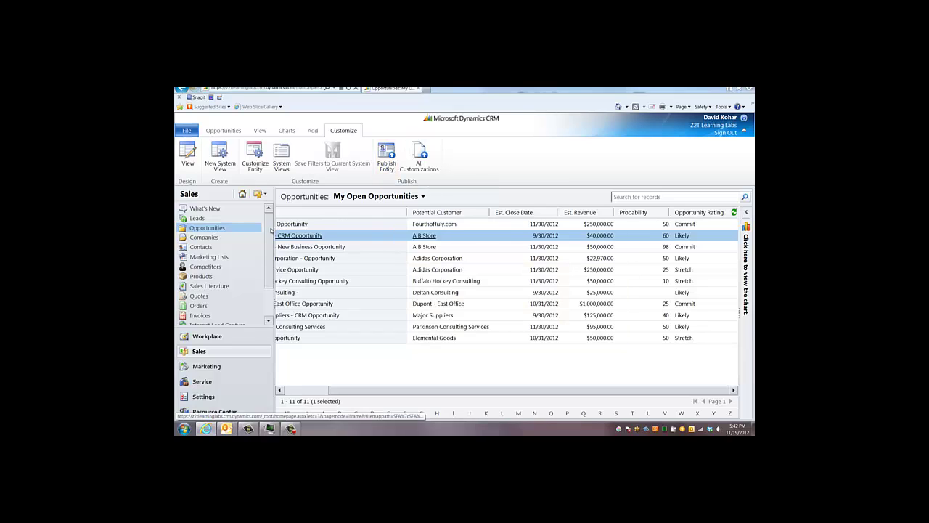
# Reload My Open Opportunities by switching to All Opportunities and back, and check the Sales Stage and Sales Stage Date columns
pyautogui.click(371, 196)
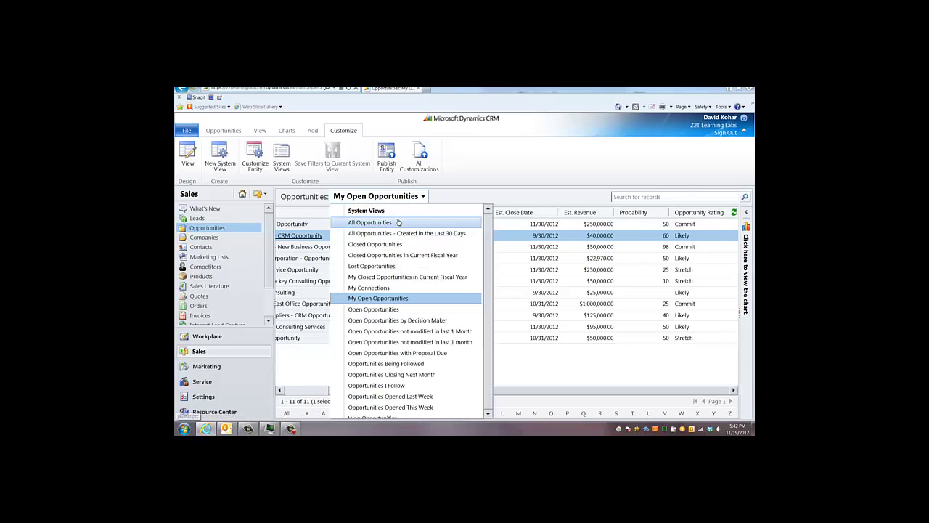
pyautogui.click(397, 224)
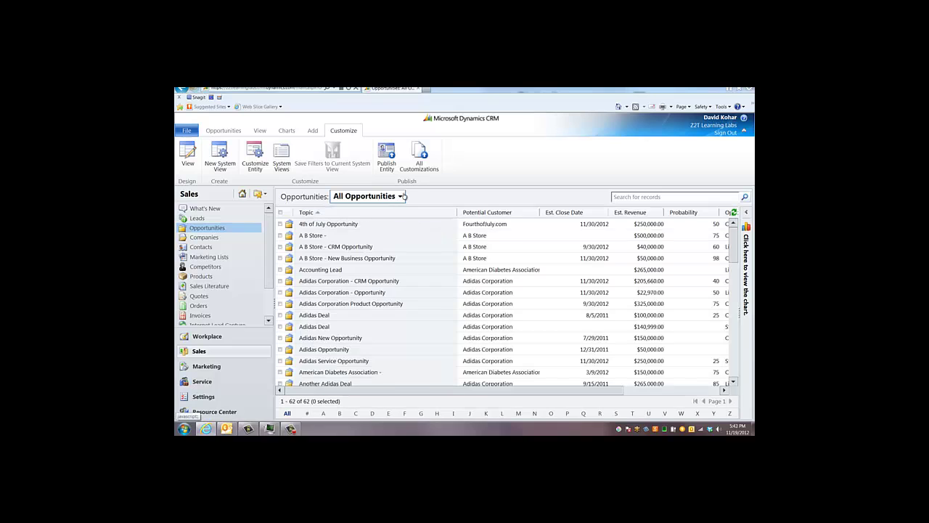
pyautogui.click(401, 196)
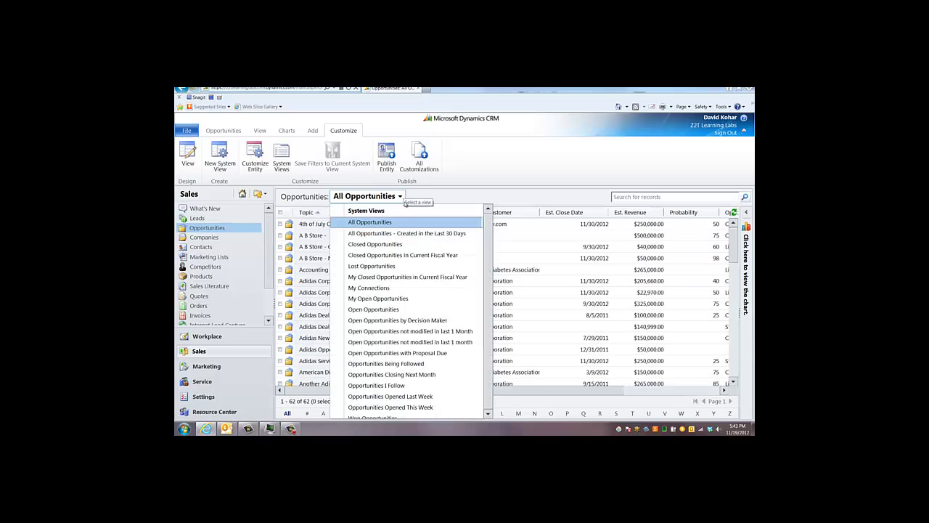
pyautogui.click(426, 299)
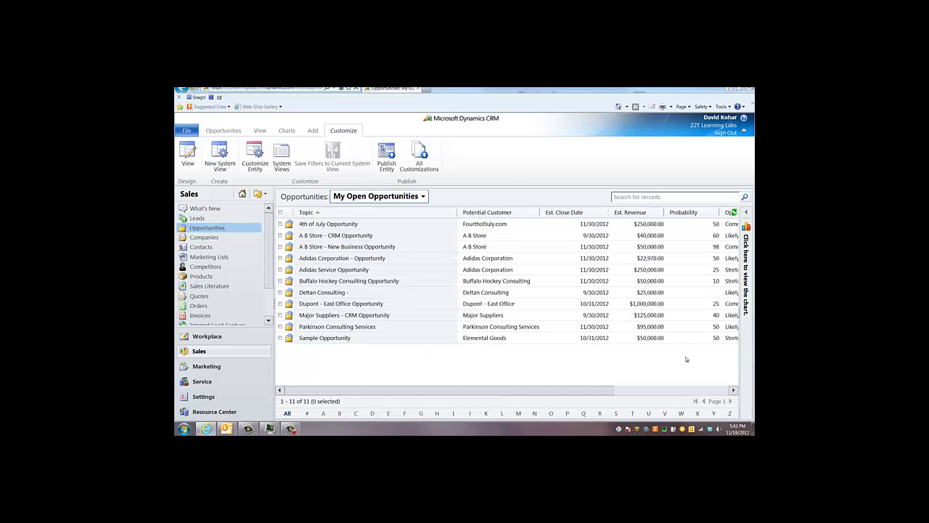
pyautogui.click(717, 392)
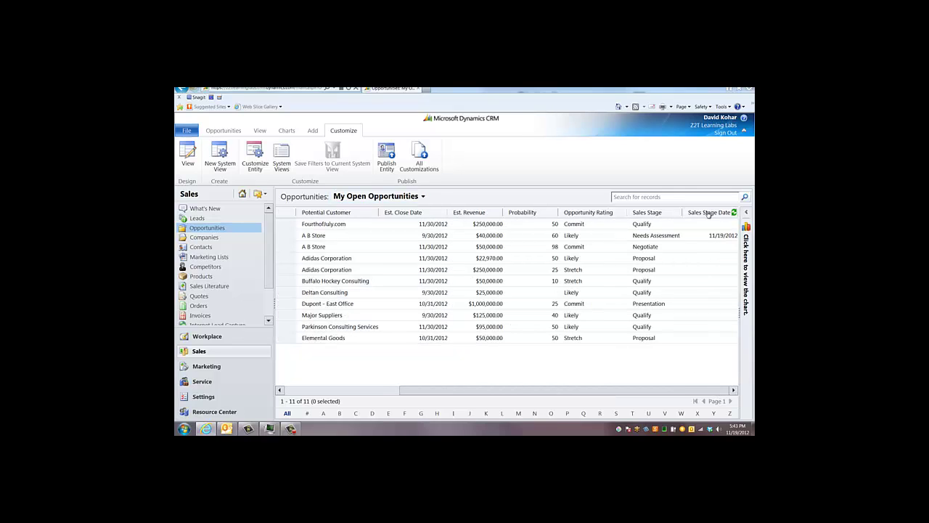